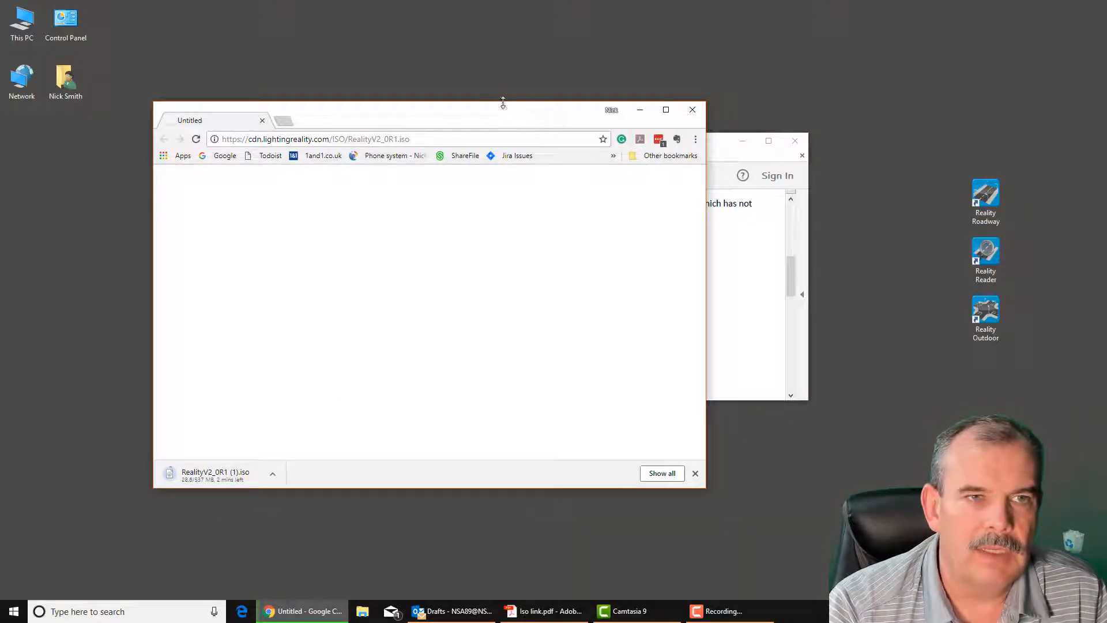
Arrange the download window and the PDF side by side and examine the ISO file's verification information, especially its size
{"action": "left_click_drag", "start_coordinate": [507, 121], "coordinate": [375, 286]}
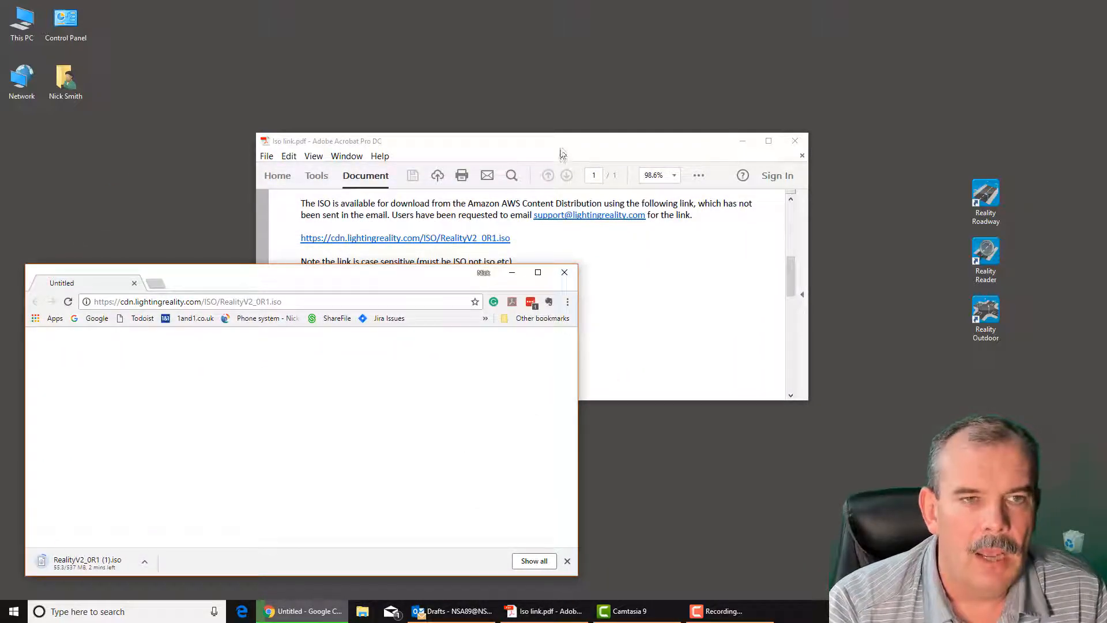
{"action": "left_click_drag", "start_coordinate": [563, 152], "coordinate": [574, 119]}
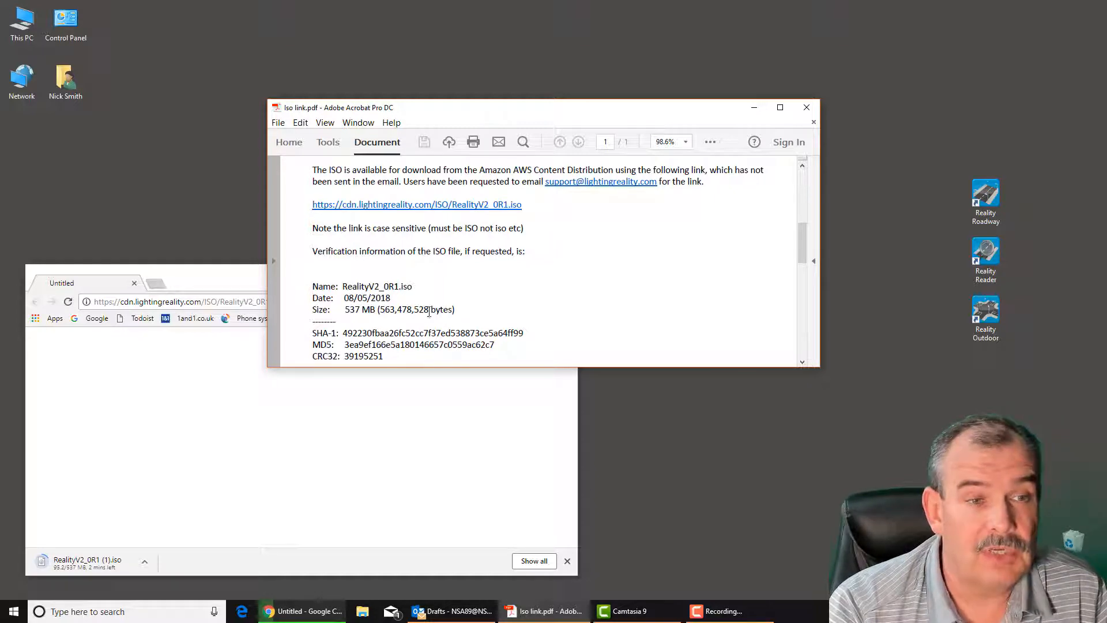
{"action": "left_click_drag", "start_coordinate": [430, 311], "coordinate": [398, 310]}
{"action": "left_click", "coordinate": [386, 312]}
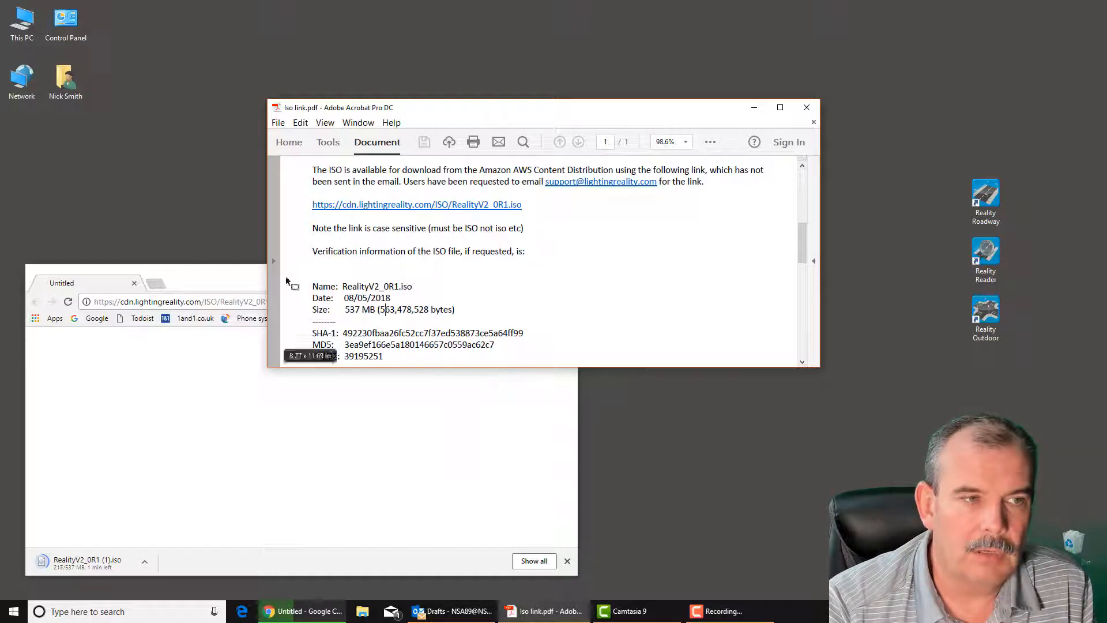
Close the browser window holding the ISO download and confirm leaving it
{"action": "left_click", "coordinate": [243, 282]}
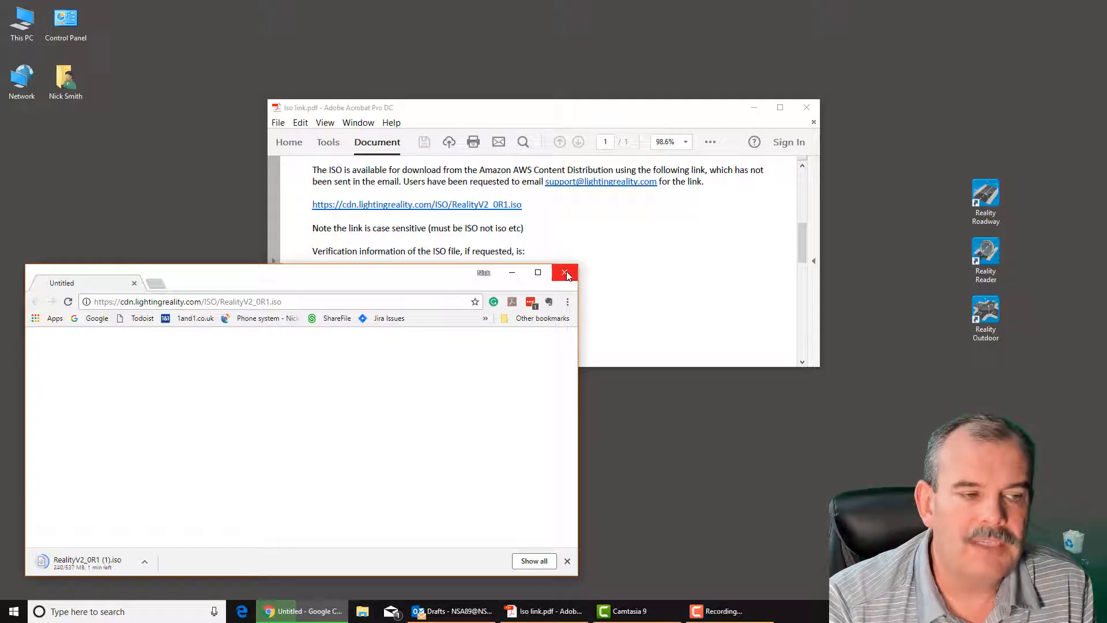
{"action": "left_click", "coordinate": [567, 275]}
{"action": "left_click", "coordinate": [311, 368]}
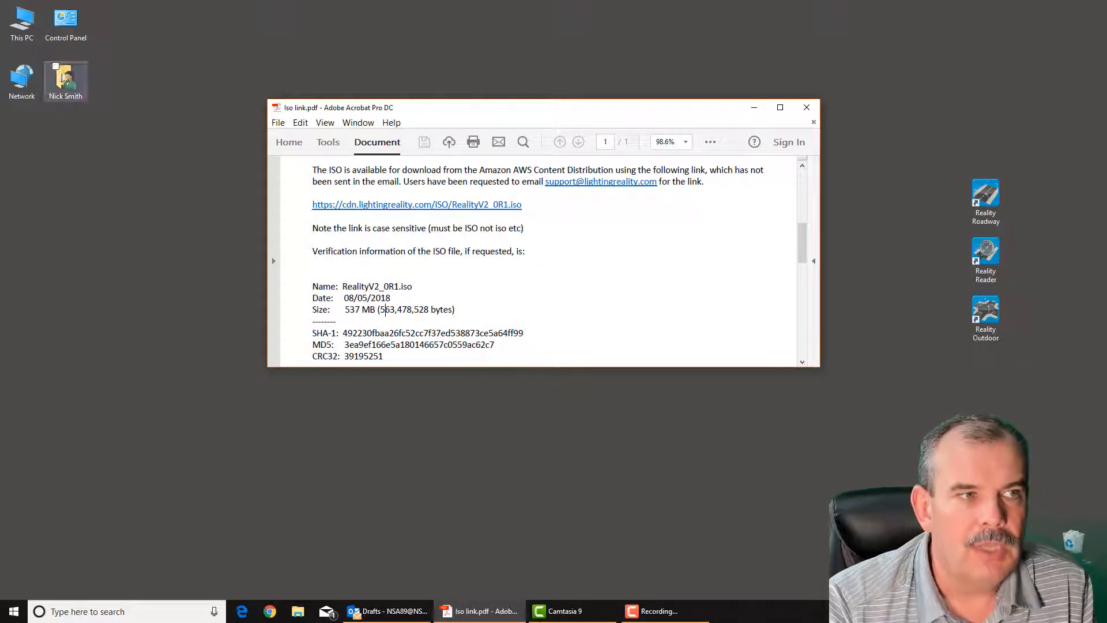
Open the Downloads folder in the personal user folder and mount RealityV2_0R1.iso
{"action": "double_click", "coordinate": [64, 77]}
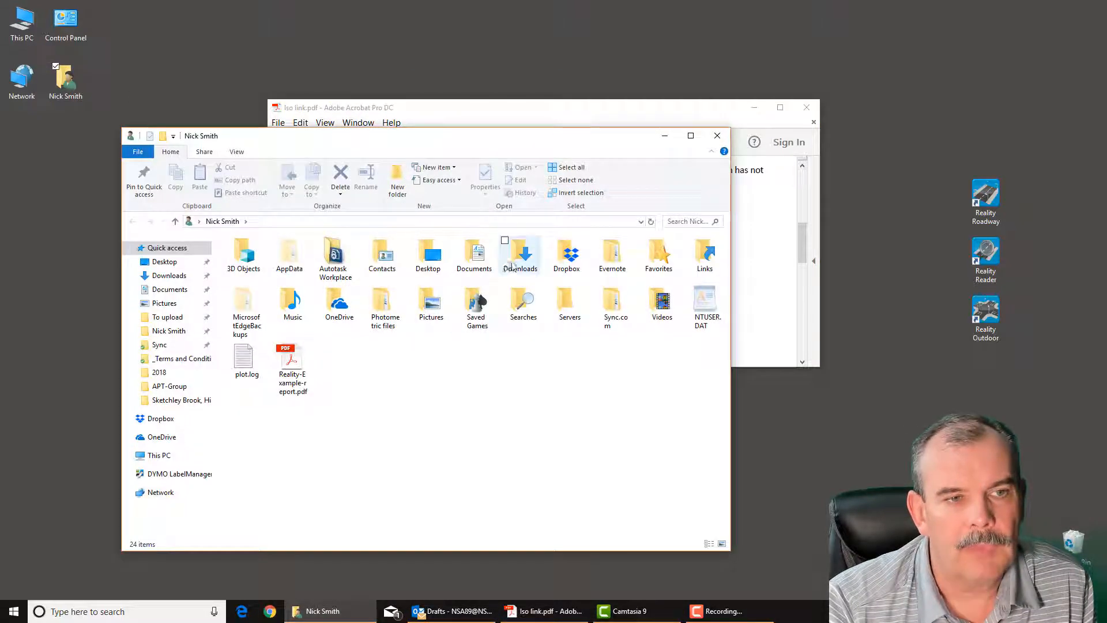
{"action": "double_click", "coordinate": [519, 257]}
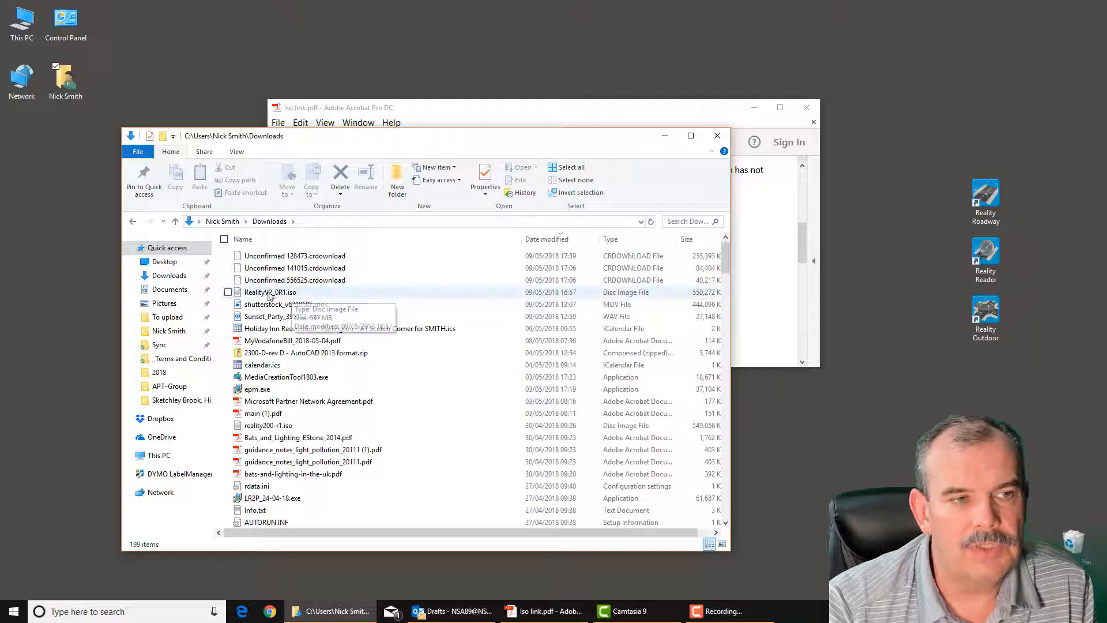
{"action": "left_click", "coordinate": [279, 295]}
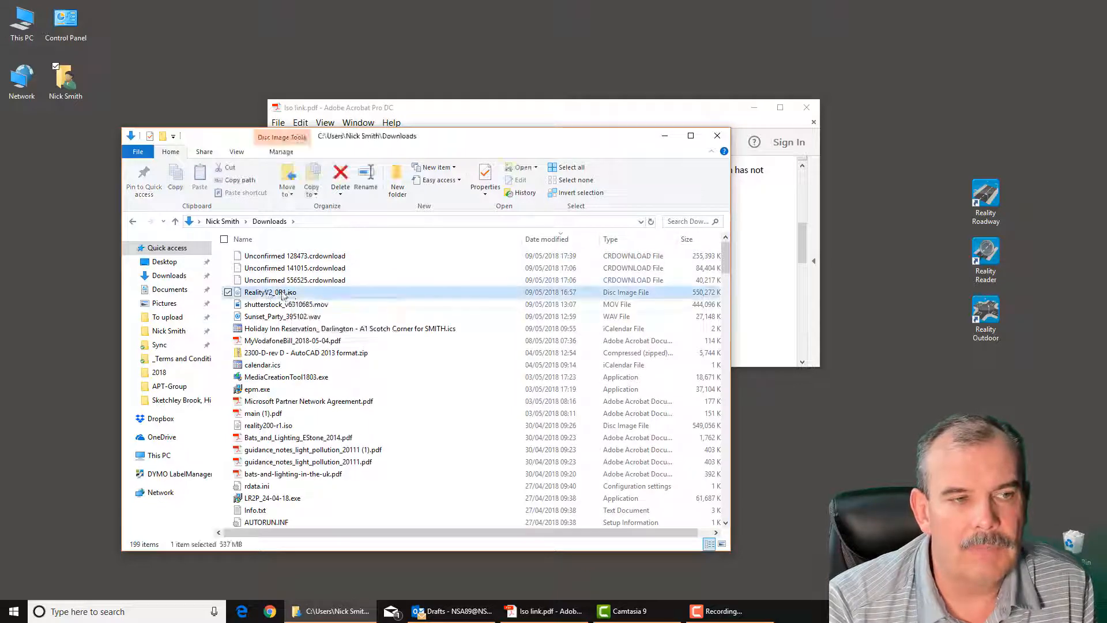
{"action": "double_click", "coordinate": [283, 295]}
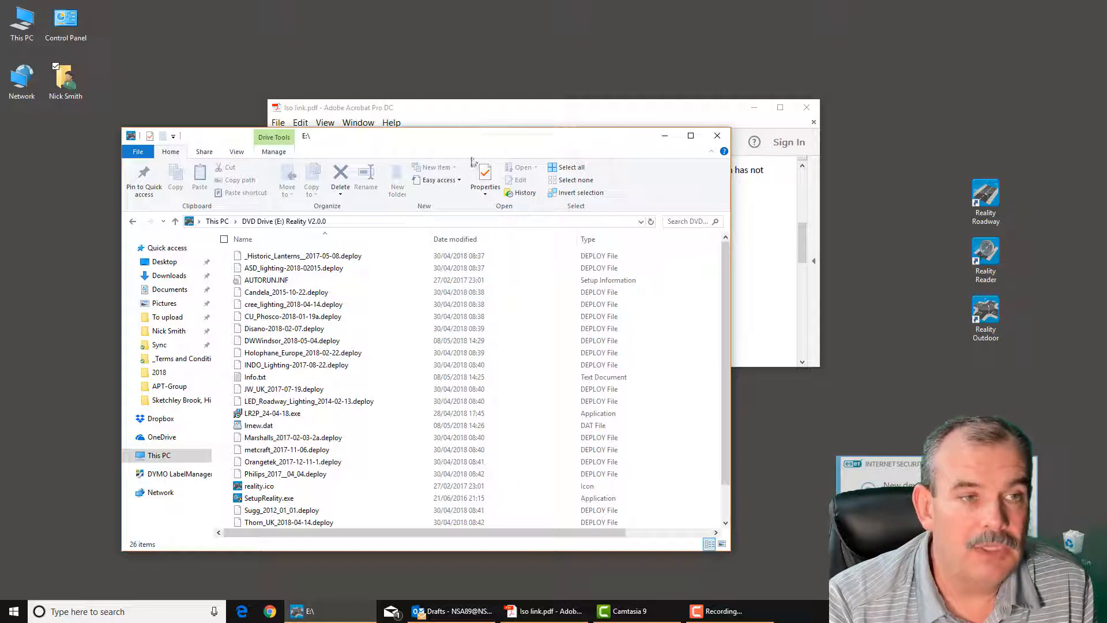
Check This PC for the mounted Reality V2.0.0 DVD drive, and close that window
{"action": "double_click", "coordinate": [23, 23]}
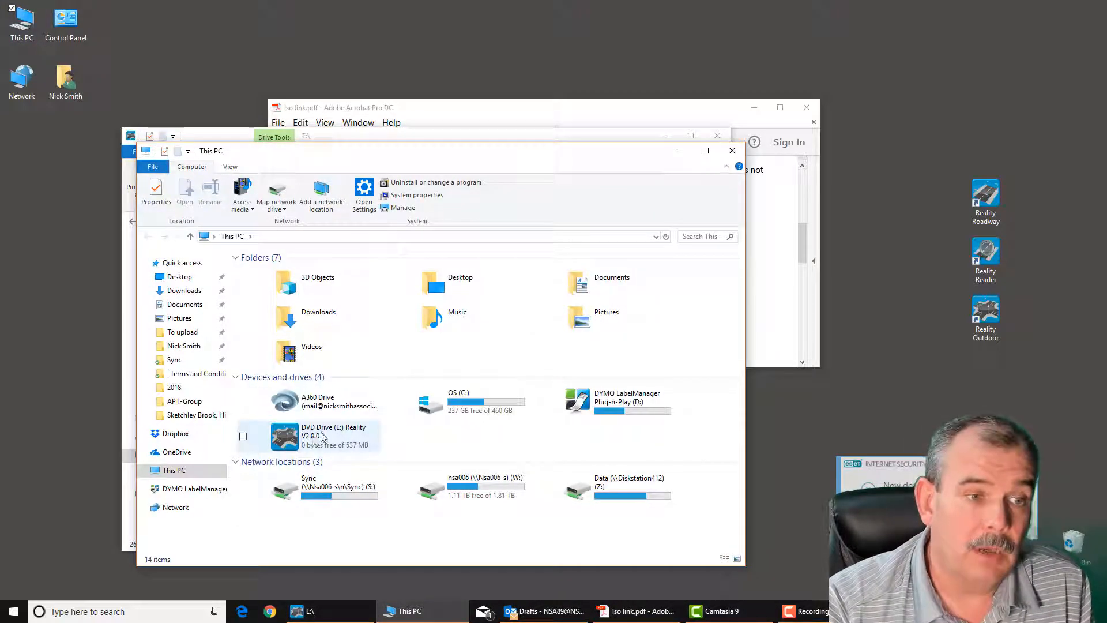
{"action": "mouse_move", "coordinate": [323, 437]}
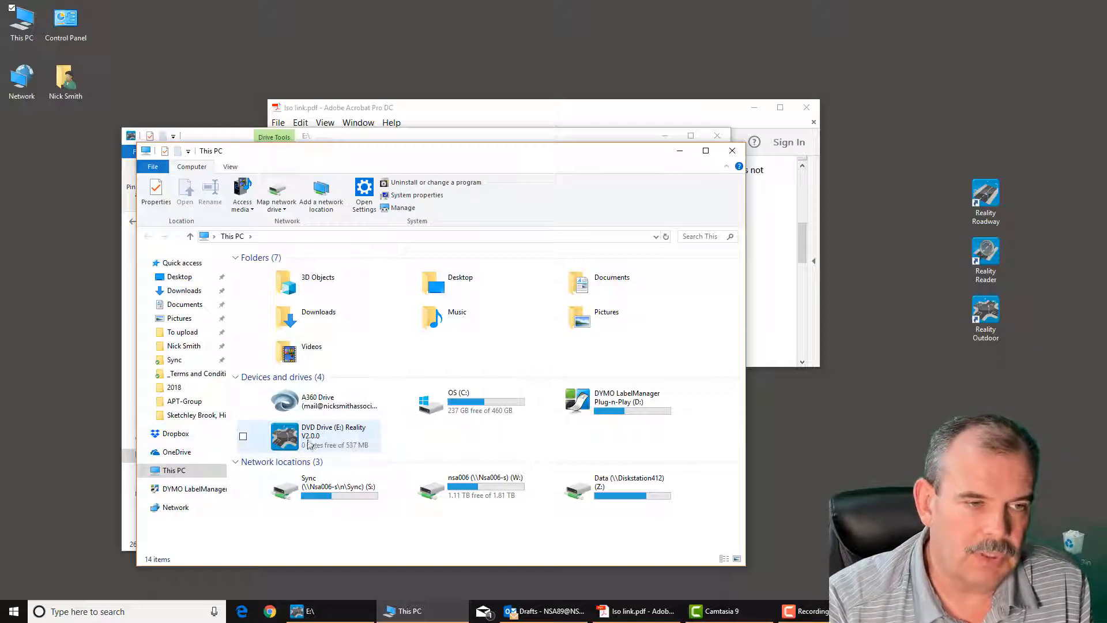
{"action": "left_click", "coordinate": [733, 151]}
Launch SetupReality.exe from the mounted Reality V2.0.0 drive
{"action": "left_click_drag", "start_coordinate": [601, 136], "coordinate": [601, 71]}
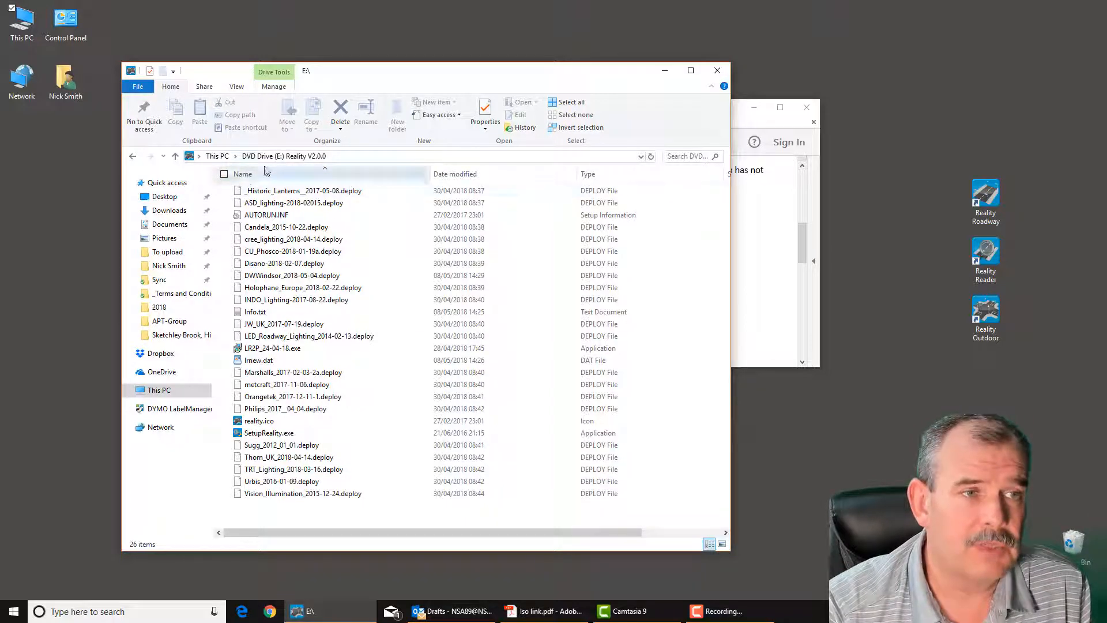
{"action": "left_click", "coordinate": [268, 434]}
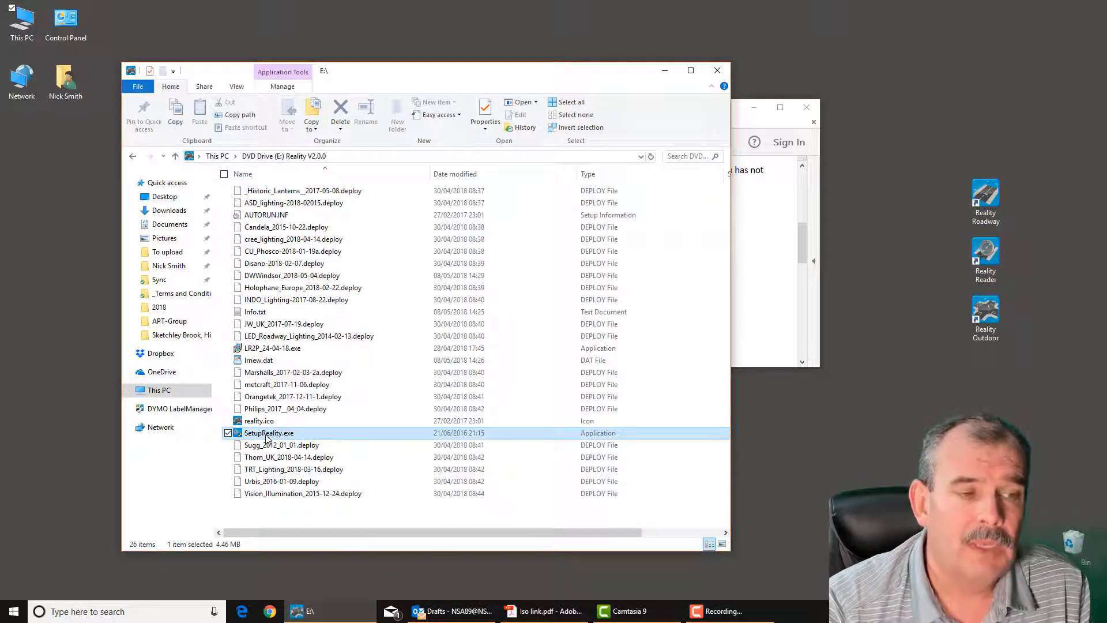
{"action": "double_click", "coordinate": [271, 436]}
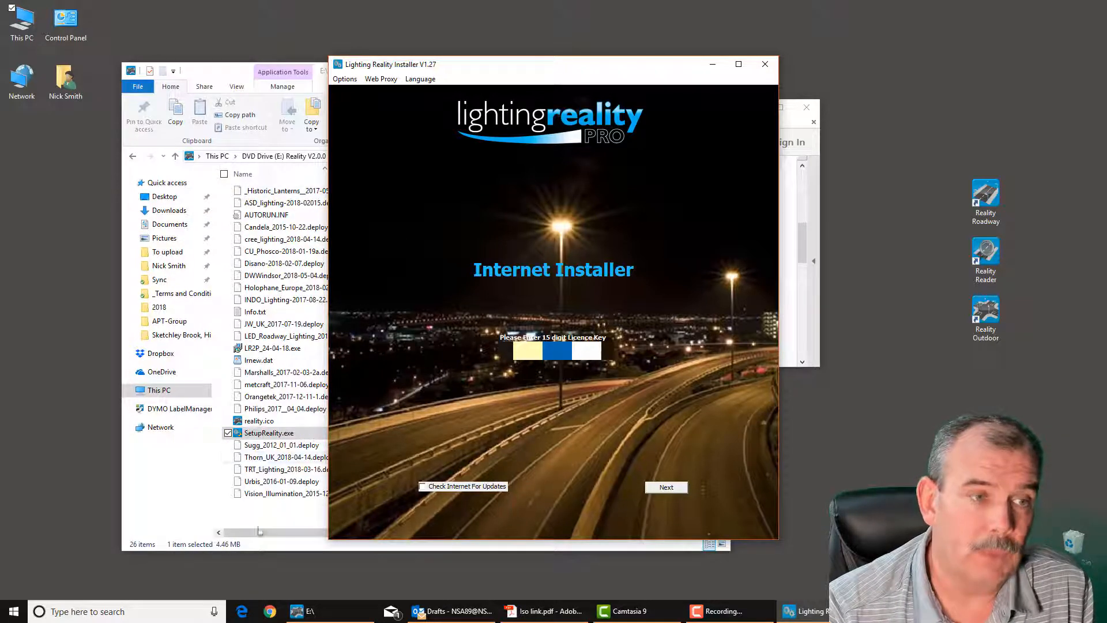
Enable Check Internet For Updates and proceed through the licence key and registered-user pages to the licence agreement
{"action": "left_click", "coordinate": [423, 487]}
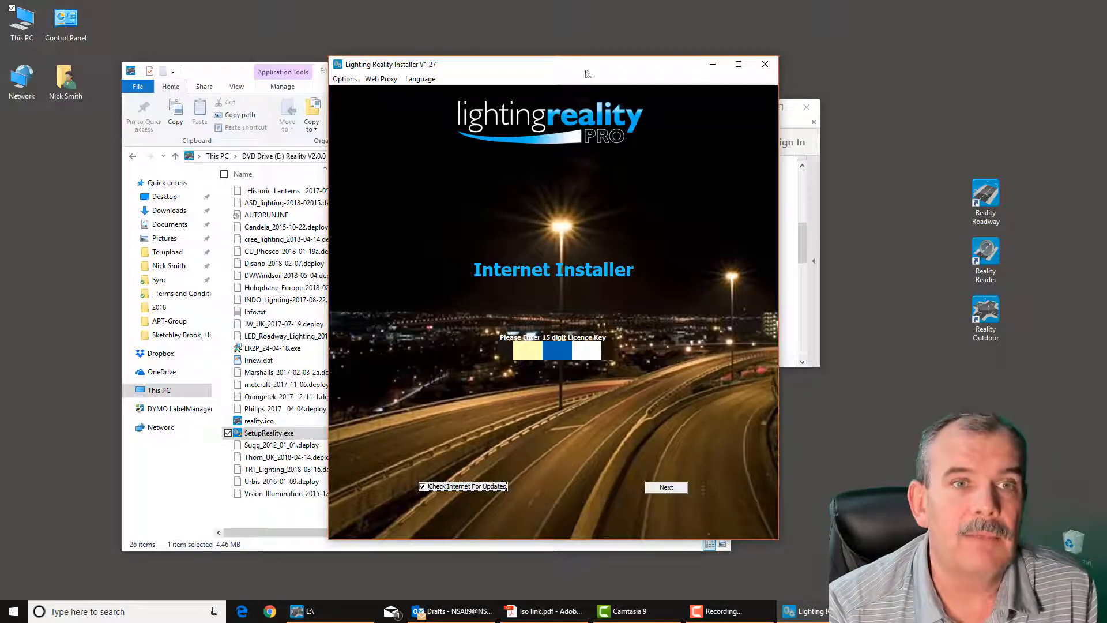
{"action": "left_click_drag", "start_coordinate": [587, 73], "coordinate": [593, 52]}
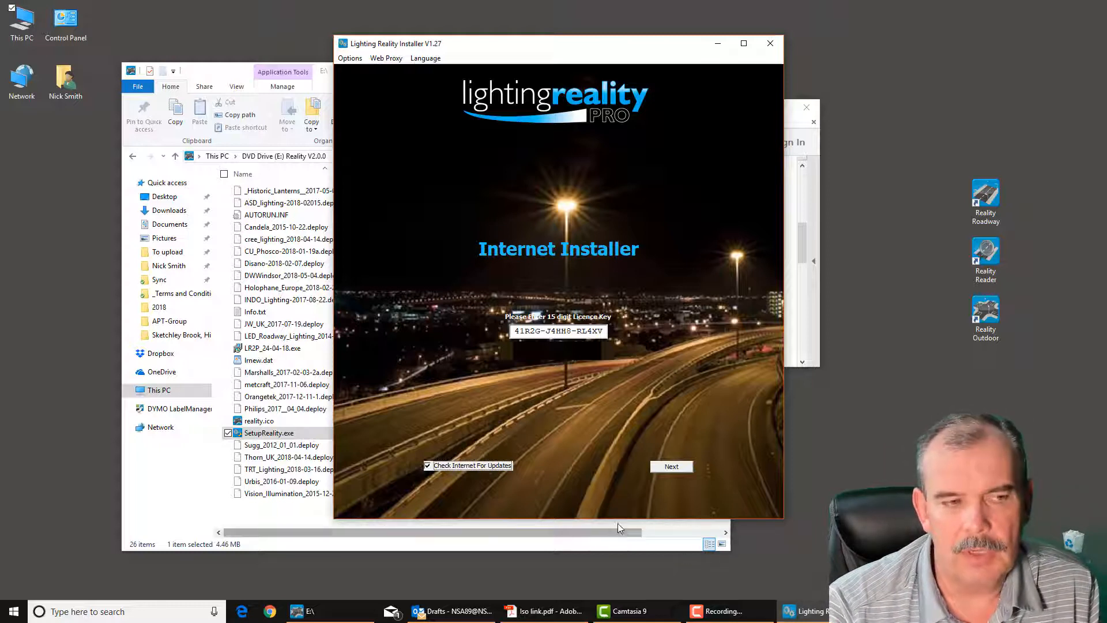
{"action": "left_click", "coordinate": [676, 468]}
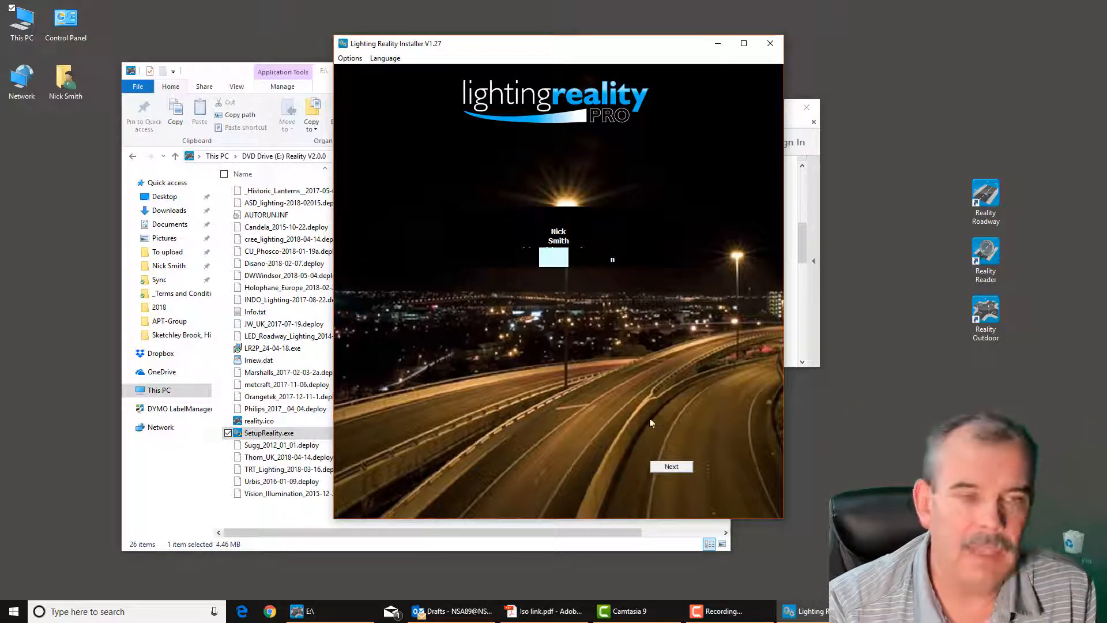
{"action": "left_click", "coordinate": [672, 466]}
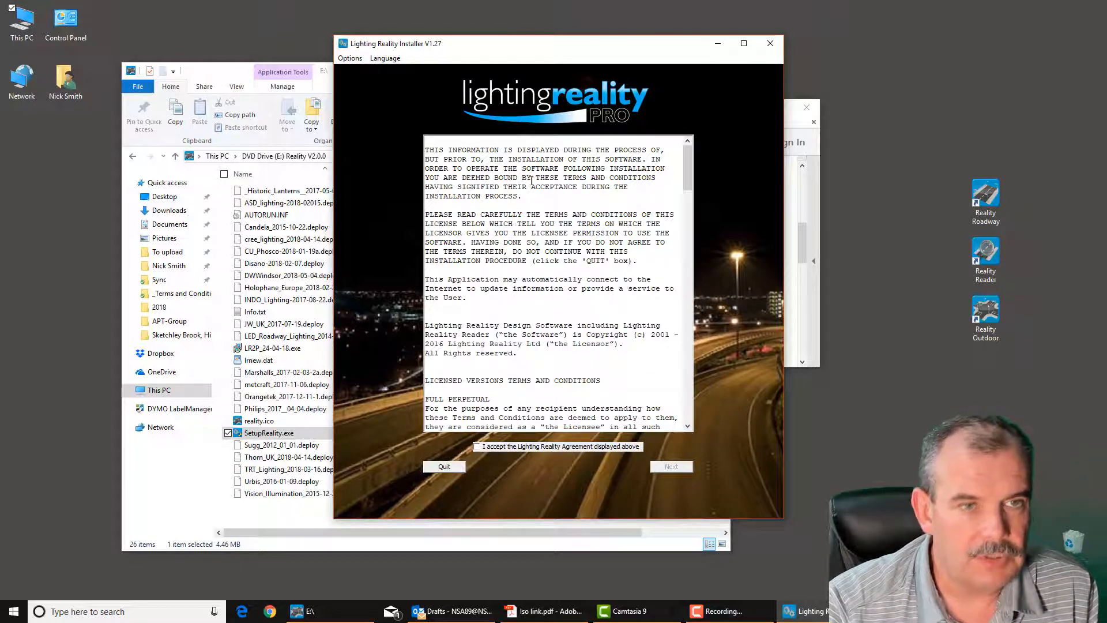
Read through to the end of the Lighting Reality Agreement, accept it and continue to the component list
{"action": "scroll", "coordinate": [532, 180], "scroll_direction": "down", "scroll_amount": 15}
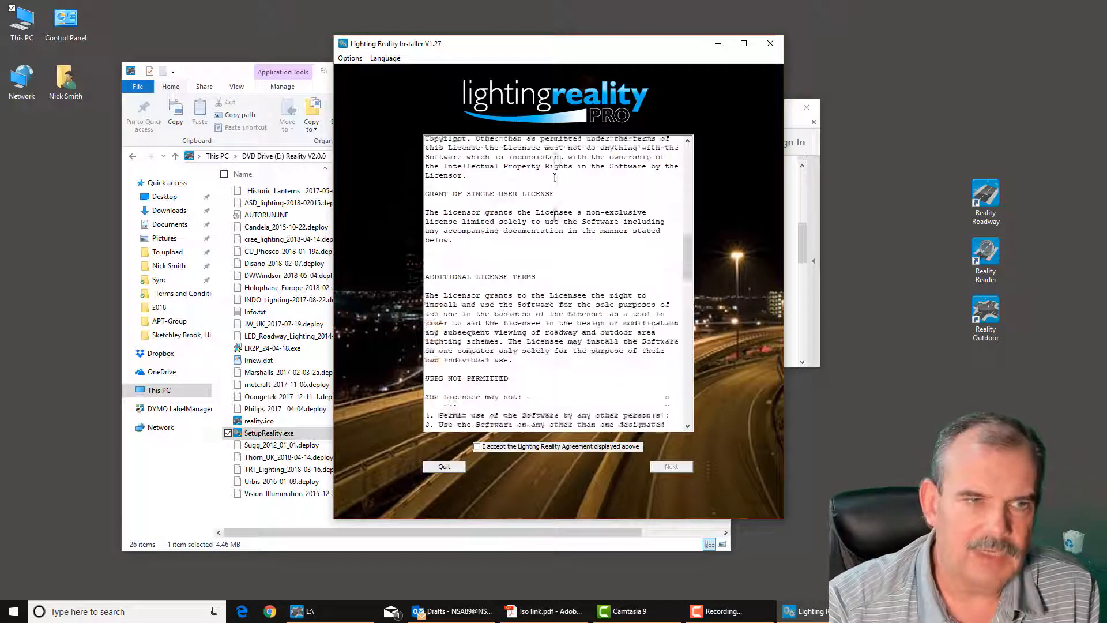
{"action": "scroll", "coordinate": [555, 178], "scroll_direction": "down", "scroll_amount": 15}
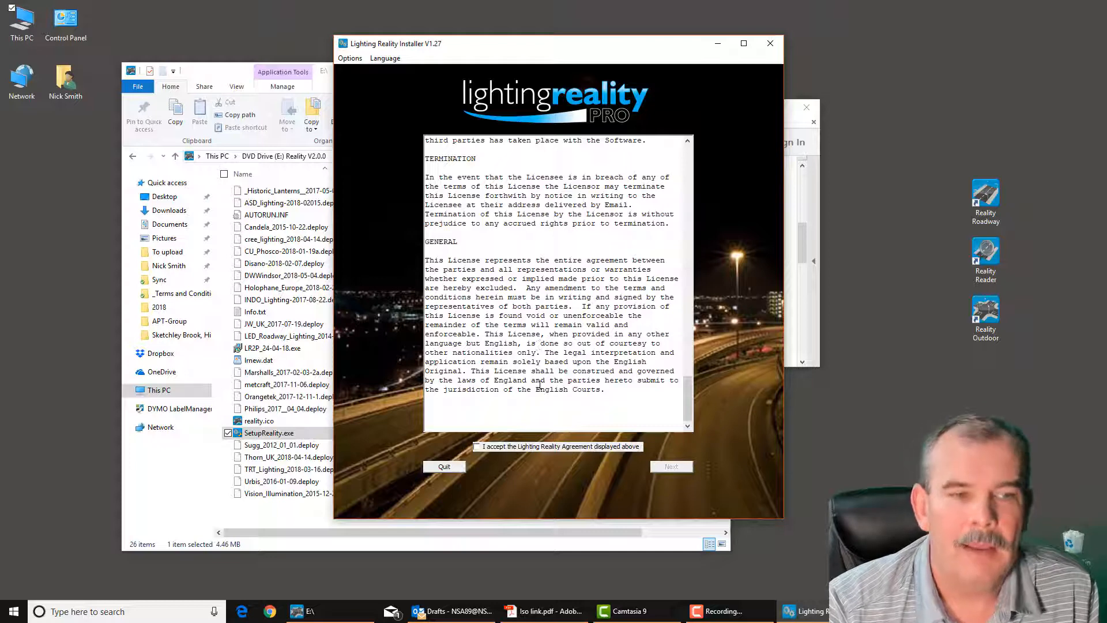
{"action": "left_click", "coordinate": [476, 447]}
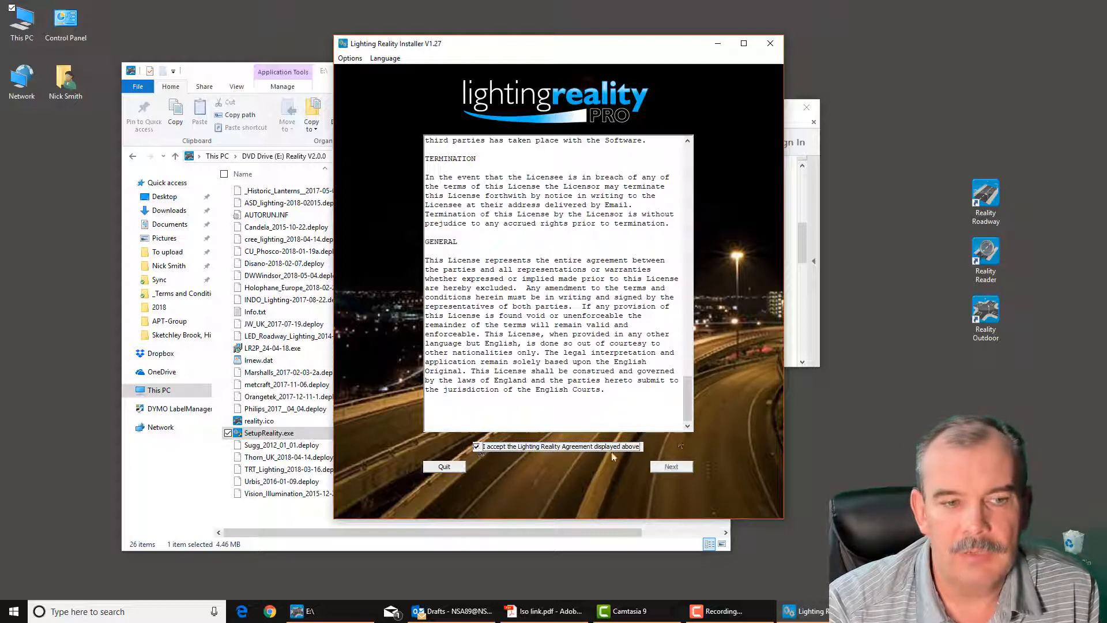
{"action": "left_click", "coordinate": [672, 467]}
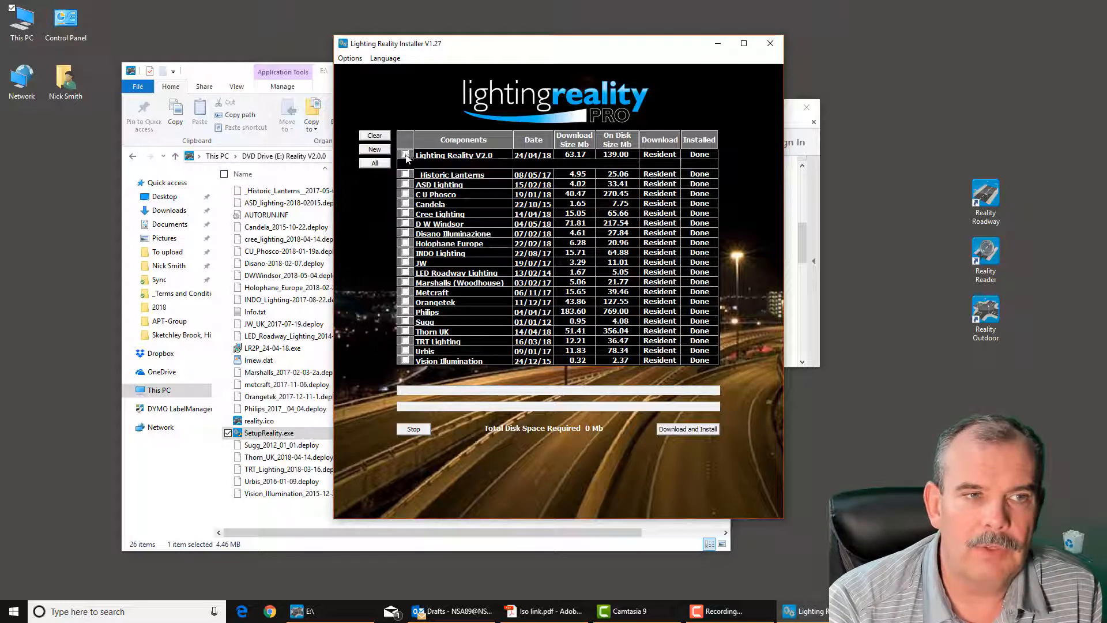
Try selecting all components, clear the selection, and choose only Lighting Reality V2.0, Historic Lanterns, ASD Lighting, JW and Candela
{"action": "left_click", "coordinate": [374, 163]}
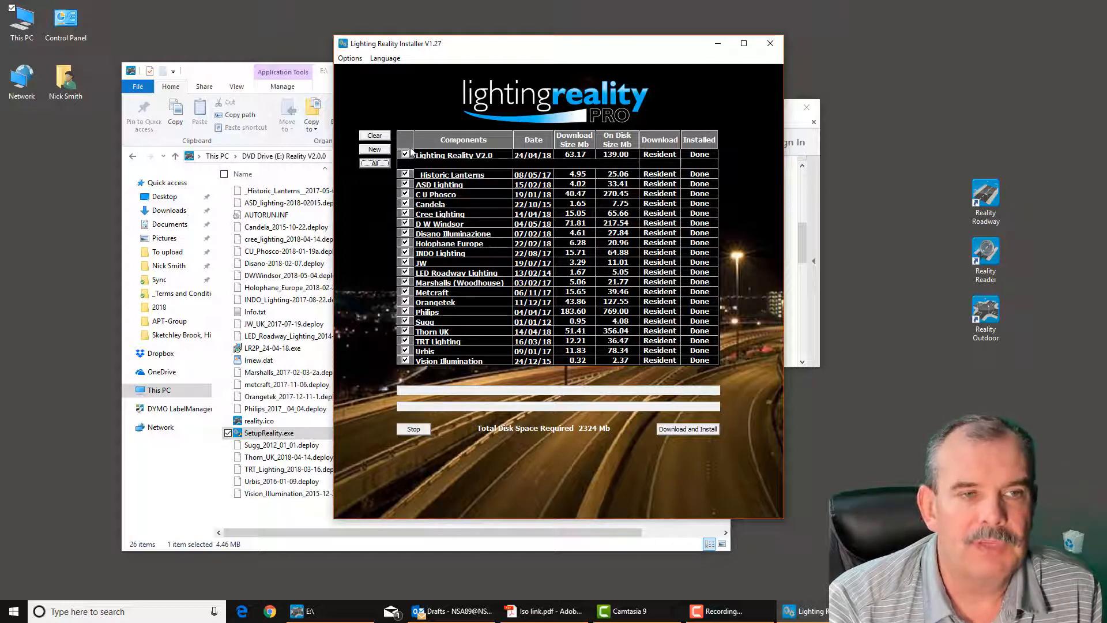
{"action": "left_click", "coordinate": [375, 136]}
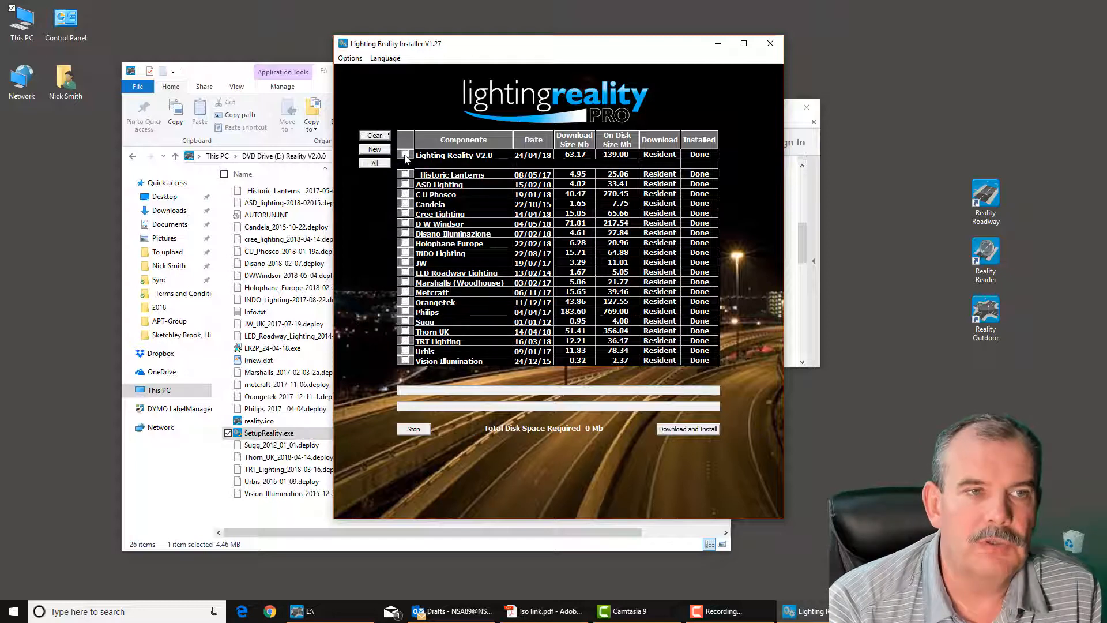
{"action": "left_click", "coordinate": [404, 154]}
{"action": "left_click", "coordinate": [405, 174]}
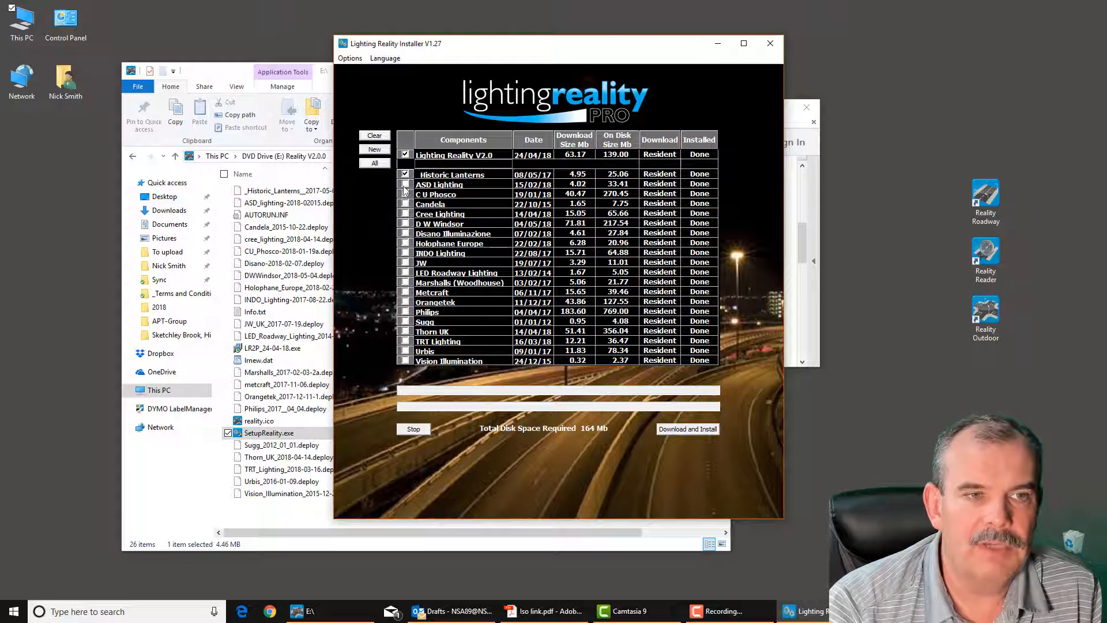
{"action": "left_click", "coordinate": [405, 184]}
{"action": "left_click", "coordinate": [405, 263]}
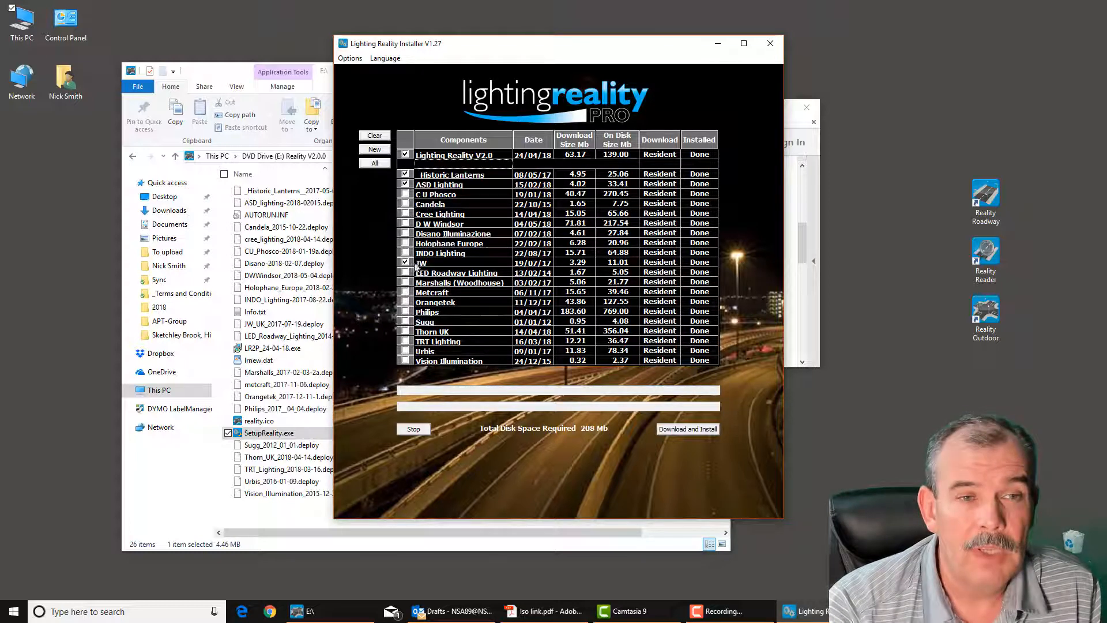
{"action": "left_click", "coordinate": [436, 205]}
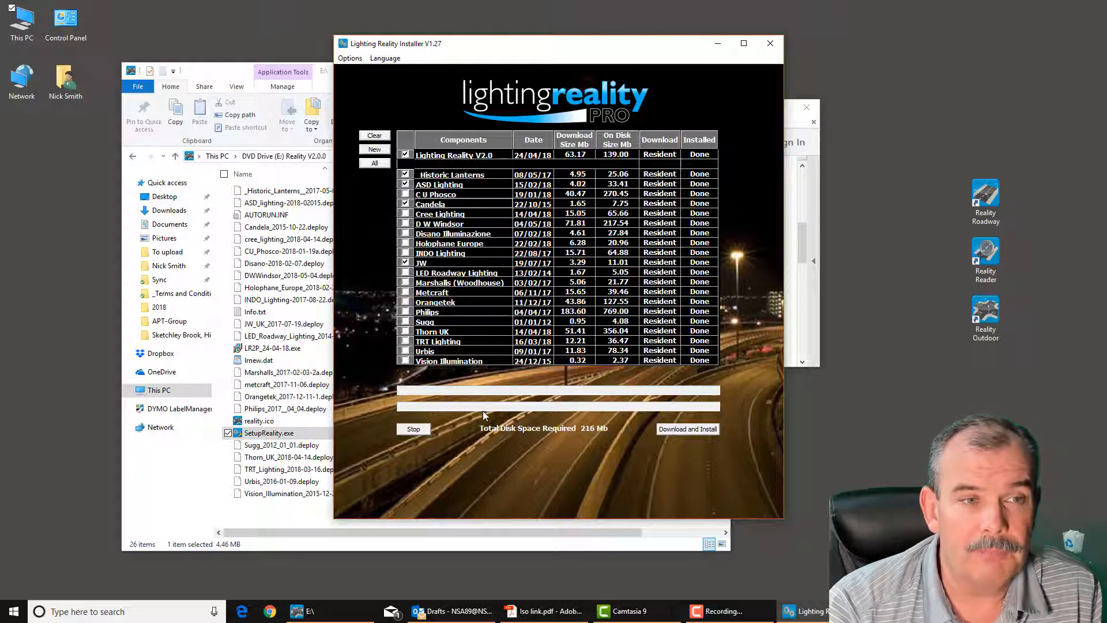
Download and install the chosen components, including the Lighting Reality PDF Printer, and exit the installer once the installation completes
{"action": "left_click", "coordinate": [697, 430]}
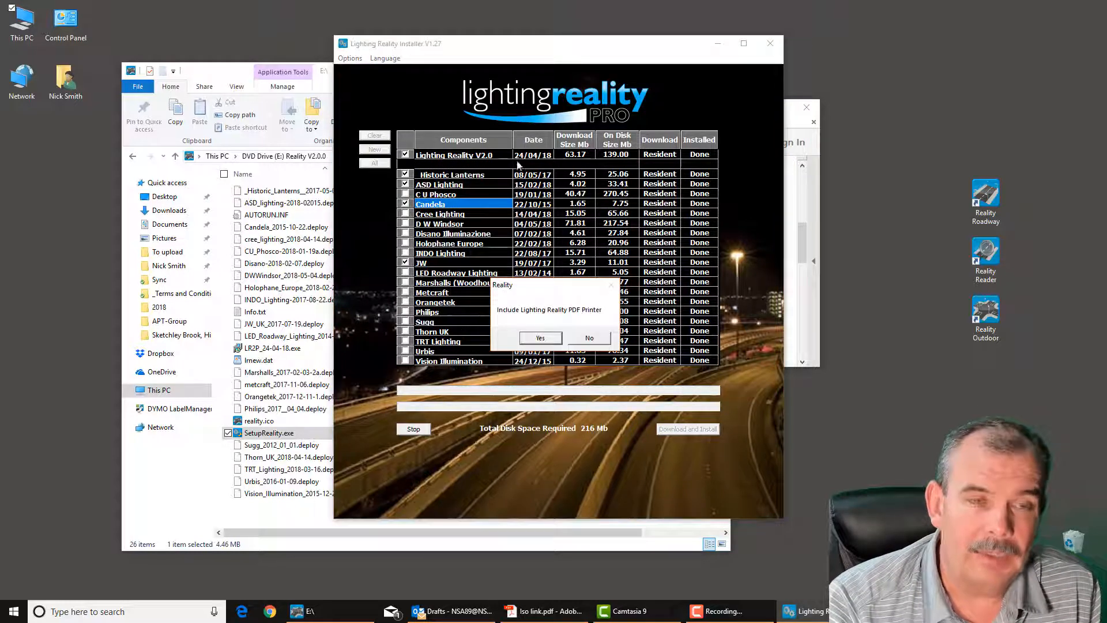
{"action": "left_click_drag", "start_coordinate": [532, 288], "coordinate": [530, 189]}
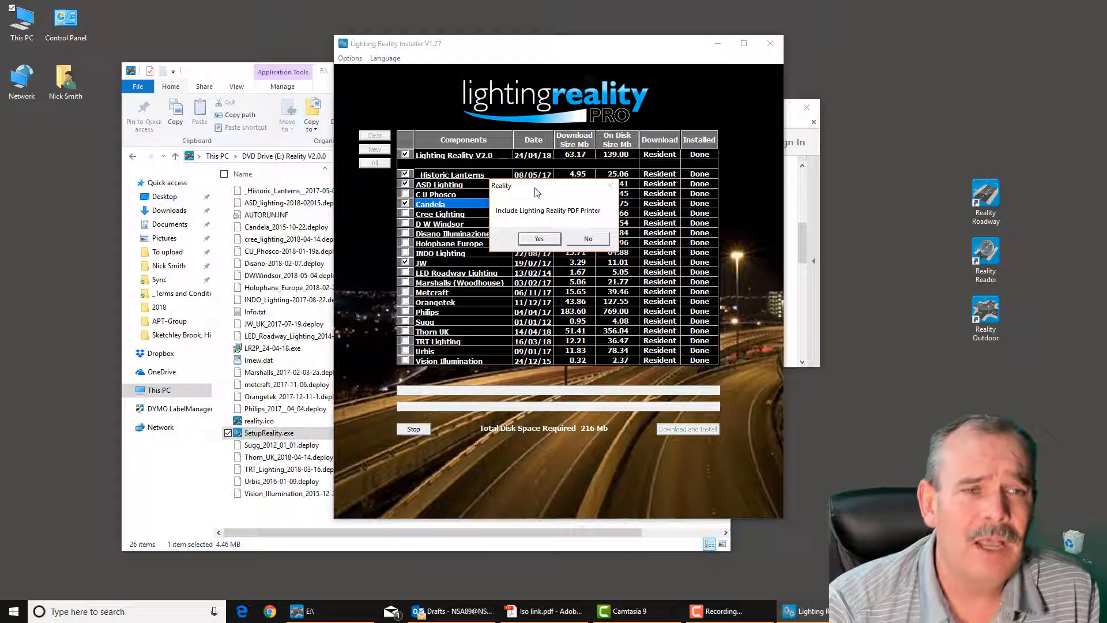
{"action": "left_click_drag", "start_coordinate": [536, 192], "coordinate": [552, 189]}
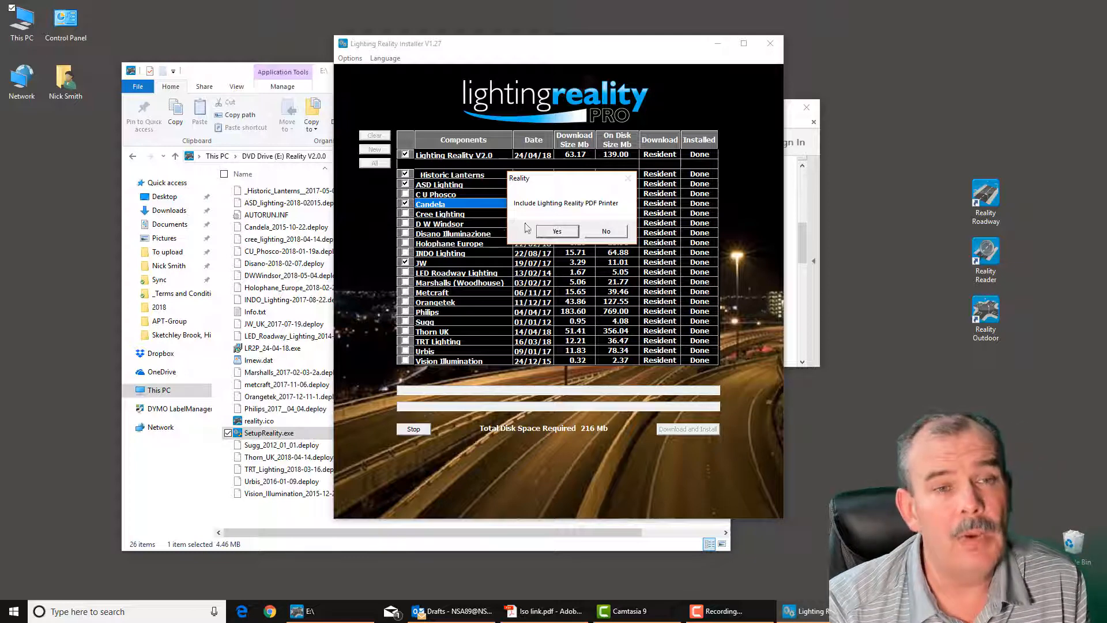
{"action": "left_click", "coordinate": [569, 234]}
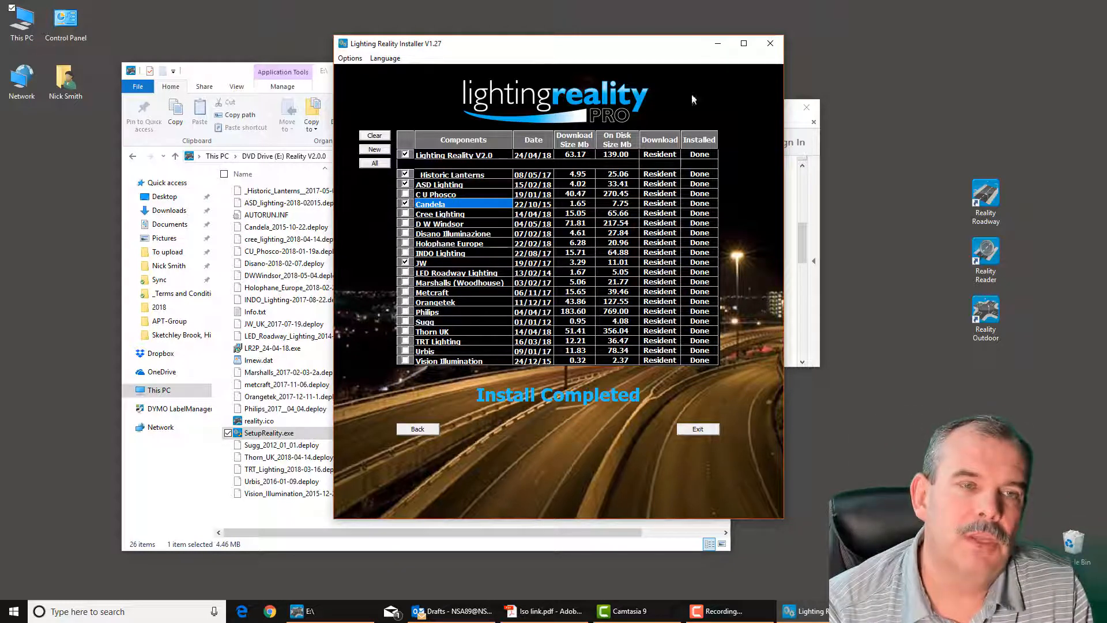
{"action": "left_click", "coordinate": [698, 429]}
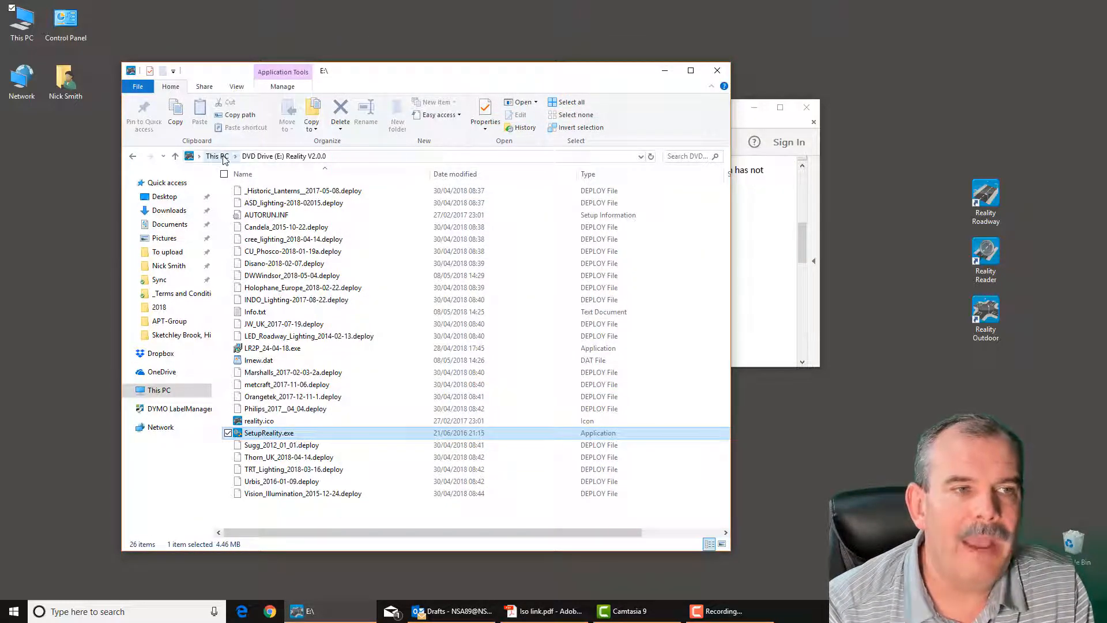
Eject the Reality V2.0.0 DVD drive from This PC and close the file window
{"action": "left_click", "coordinate": [218, 156]}
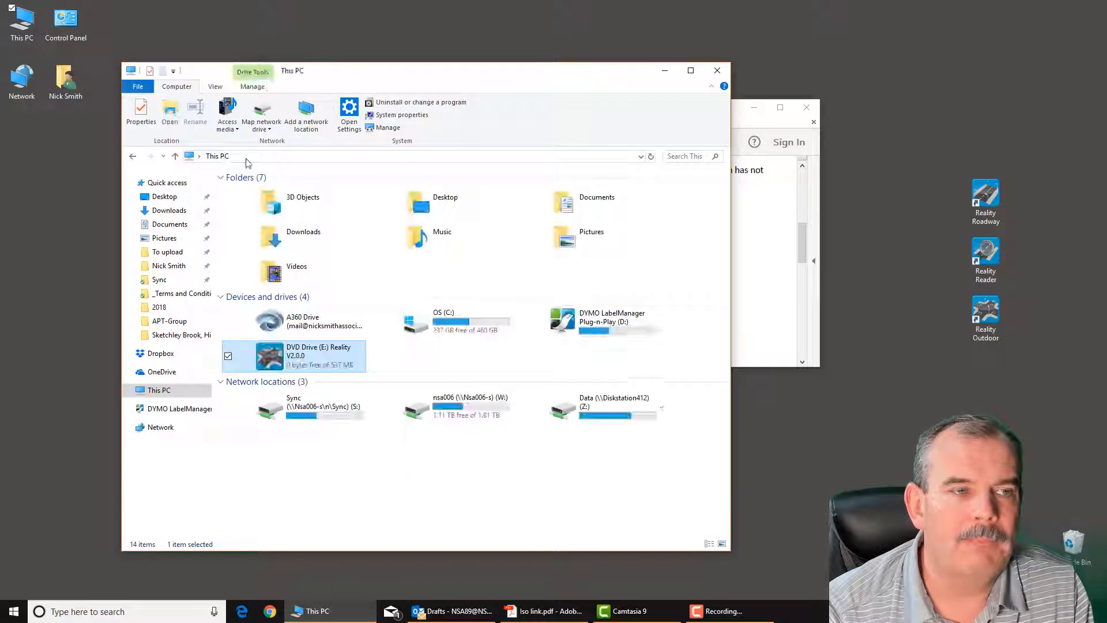
{"action": "right_click", "coordinate": [308, 355]}
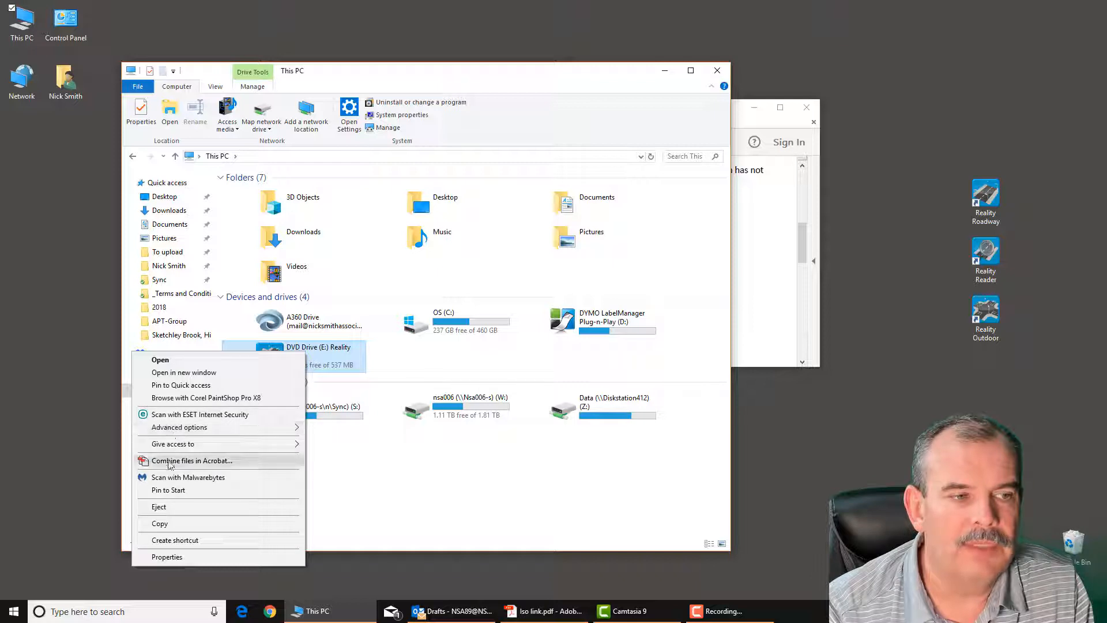
{"action": "left_click", "coordinate": [159, 507]}
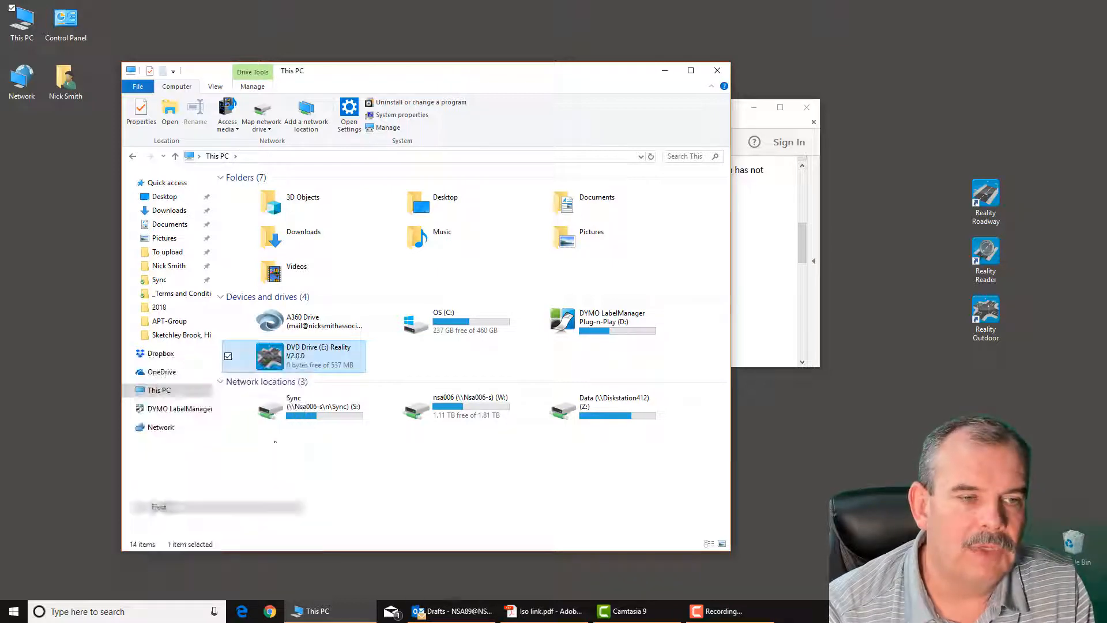
{"action": "left_click", "coordinate": [719, 70]}
{"action": "left_click_drag", "start_coordinate": [664, 109], "coordinate": [648, 56]}
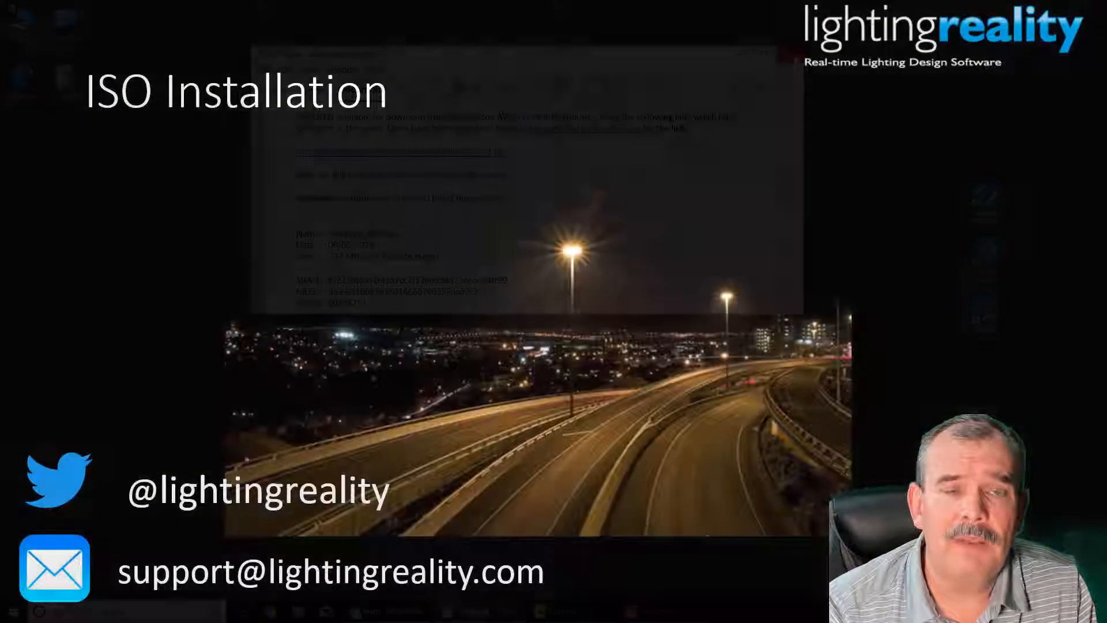